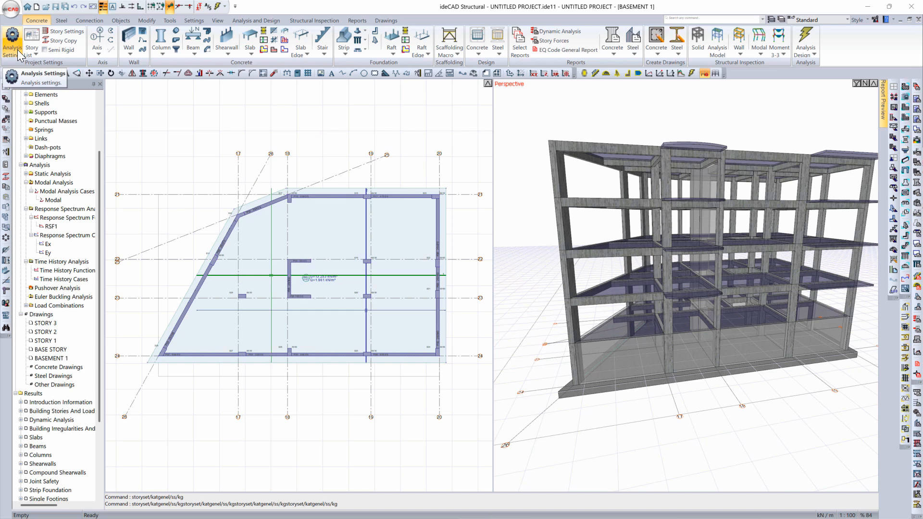
In the analysis settings, confirm the USA, Metric (kN) project options with American steel sections and select semi rigid slab diaphragms
left_click(17, 50)
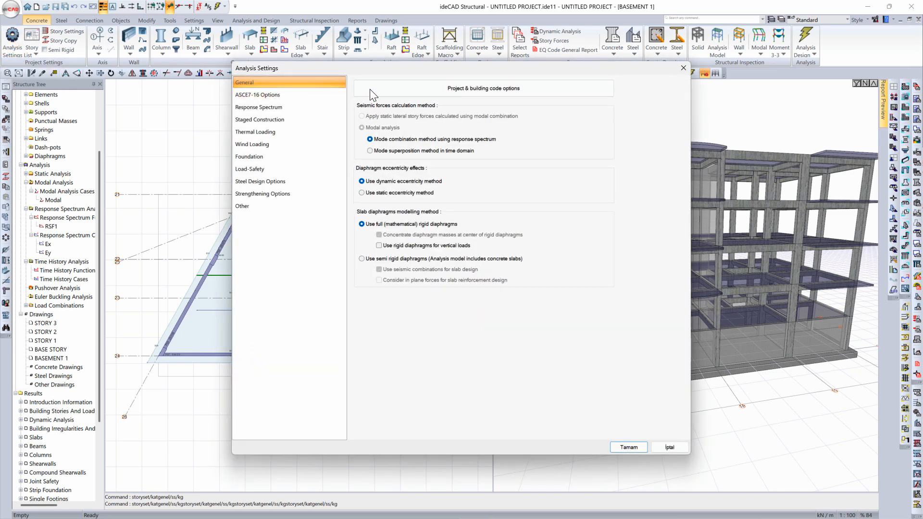
left_click(478, 94)
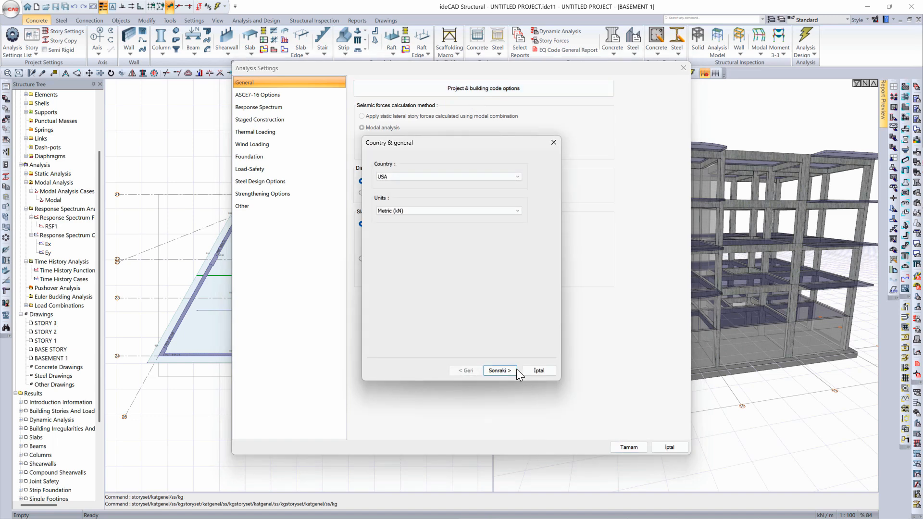
left_click(514, 370)
left_click(515, 371)
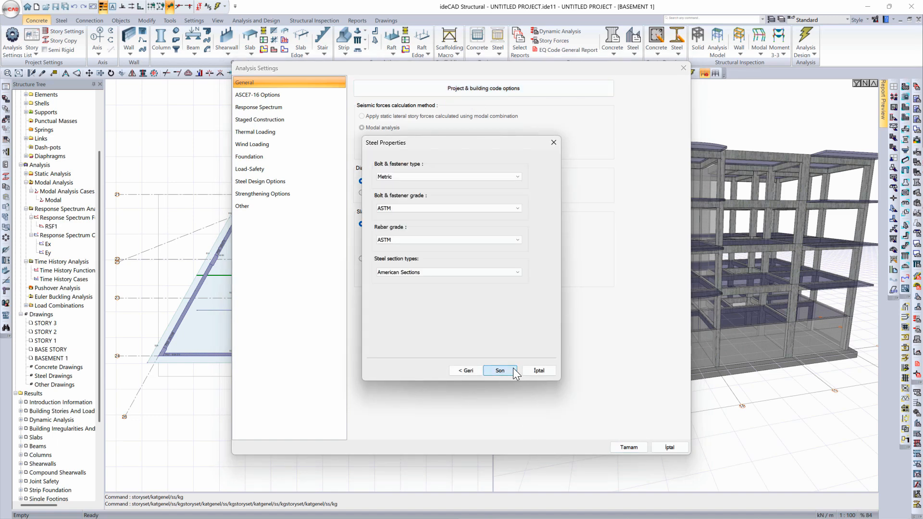
left_click(515, 371)
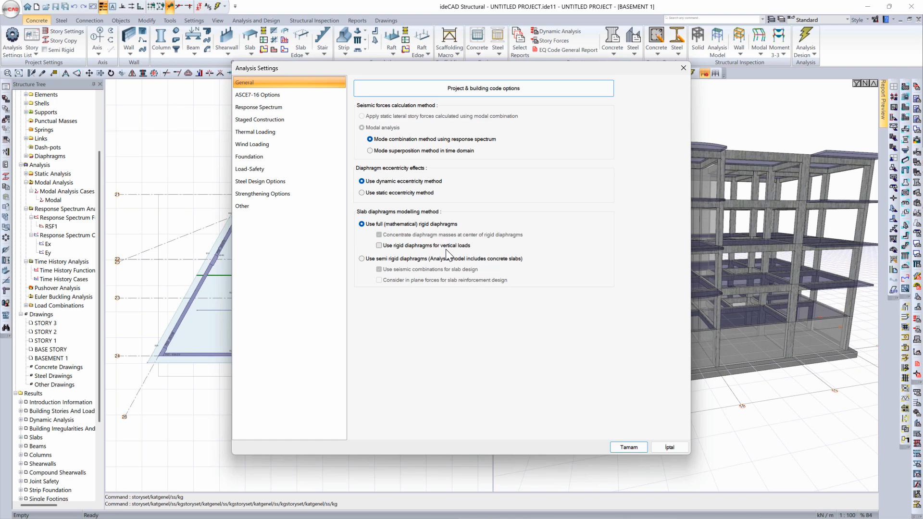
left_click(370, 261)
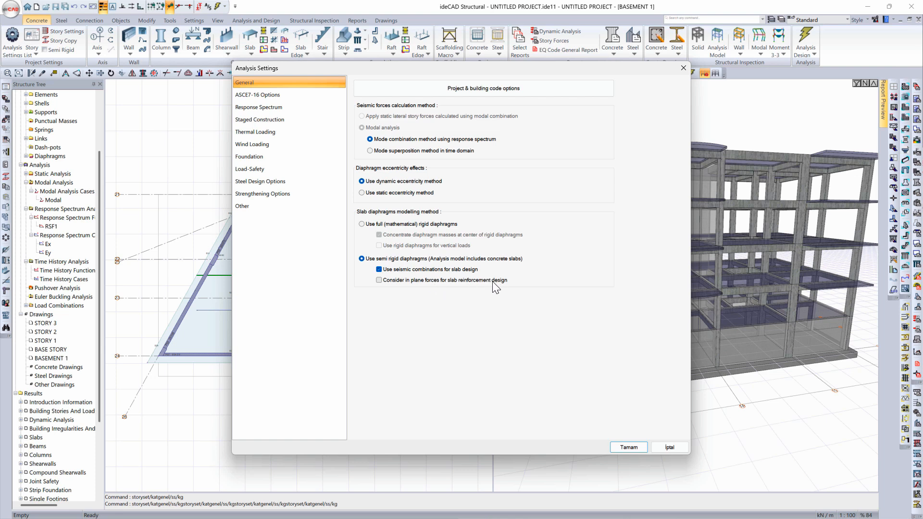
Start the seismic code parameters wizard for ASCE 7-16 and keep site class A, moving on to the risk categories
left_click(283, 96)
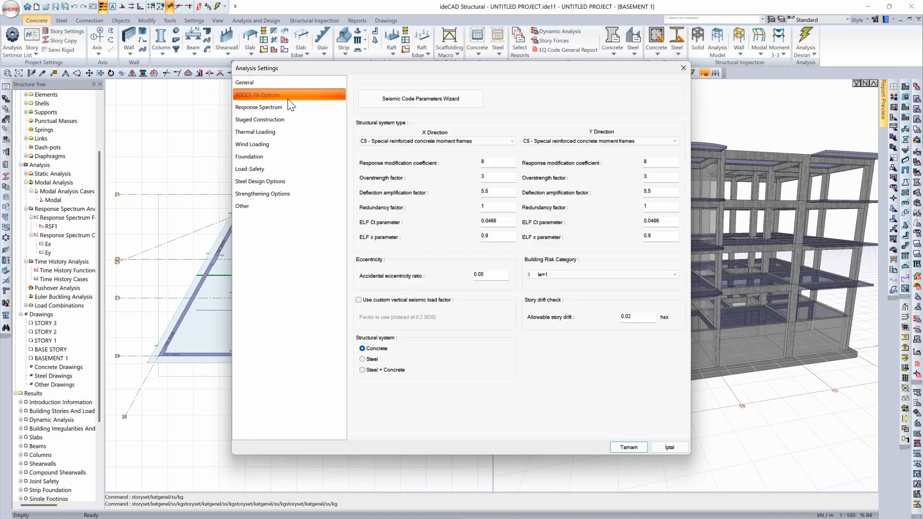
left_click(400, 105)
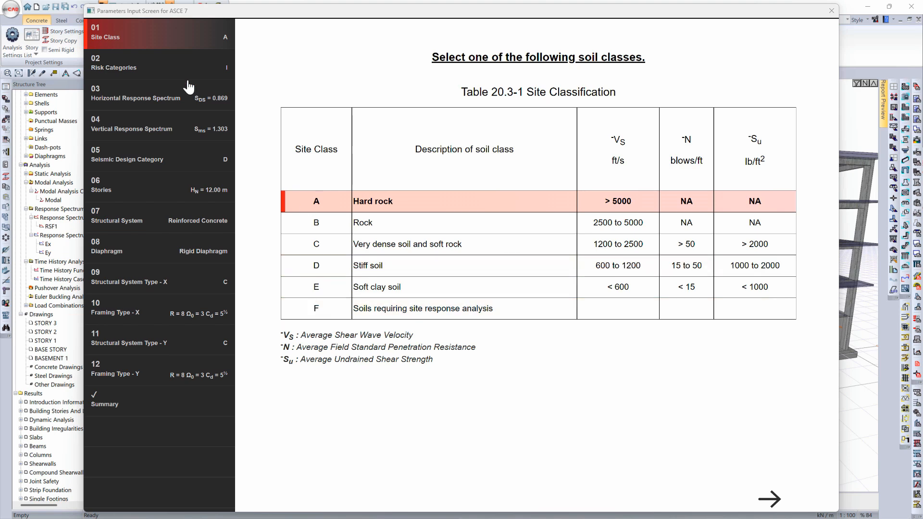
left_click(168, 76)
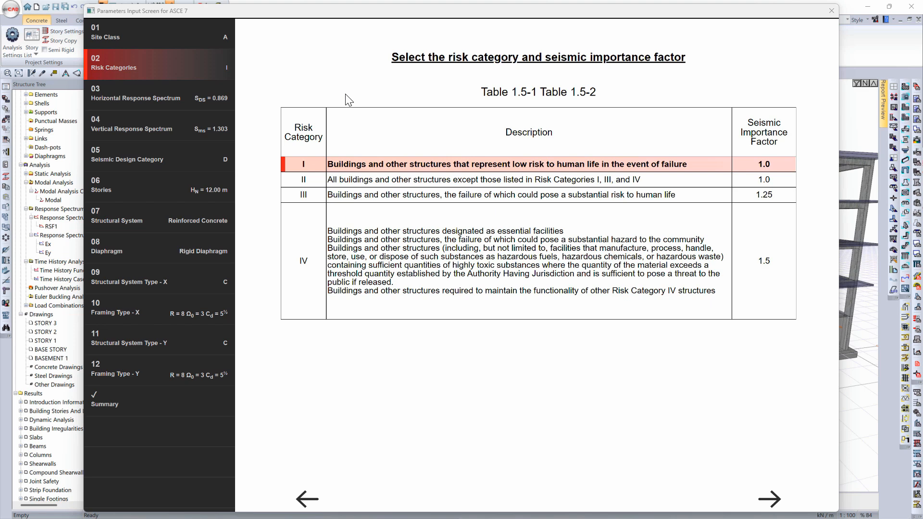
Pick Livermore on the map as the building location, keeping risk category I, and retrieve its horizontal response spectrum parameters online
left_click(213, 110)
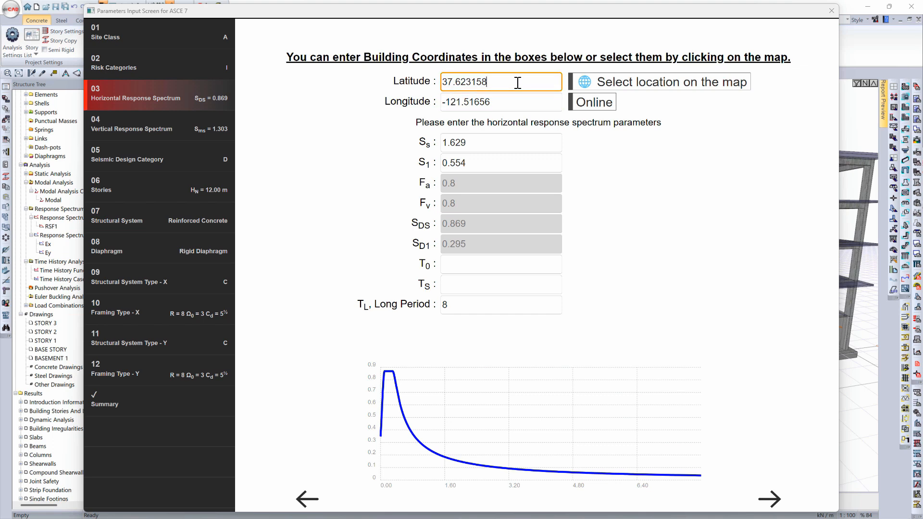
left_click(652, 88)
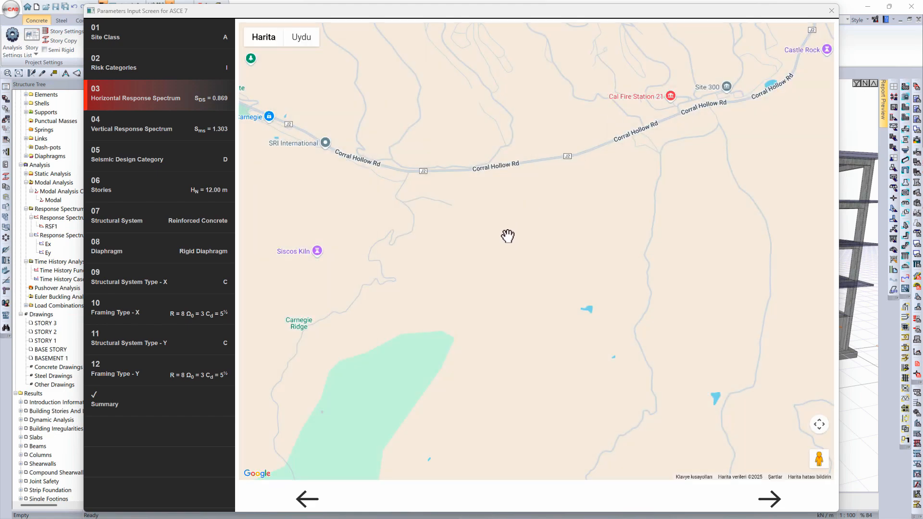
scroll(503, 236, "down", 2)
scroll(502, 238, "down", 4)
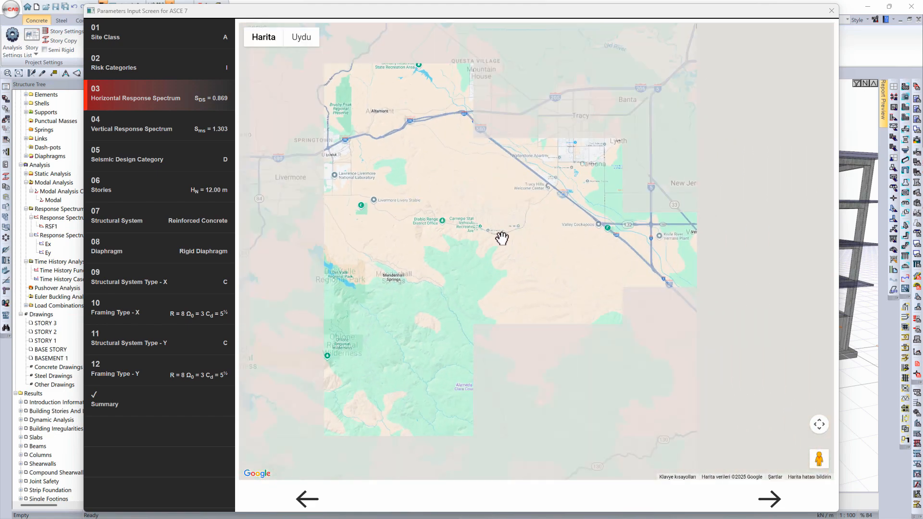
scroll(497, 301, "up", 3)
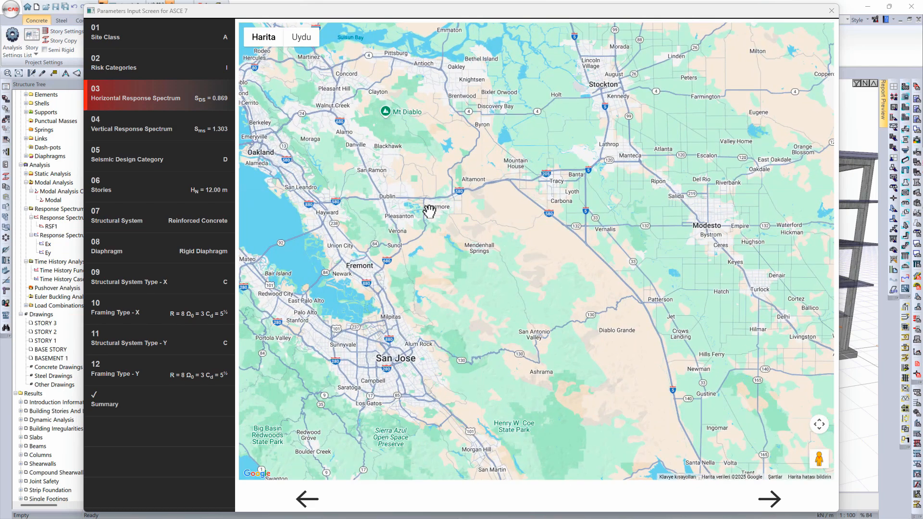
scroll(433, 209, "up", 3)
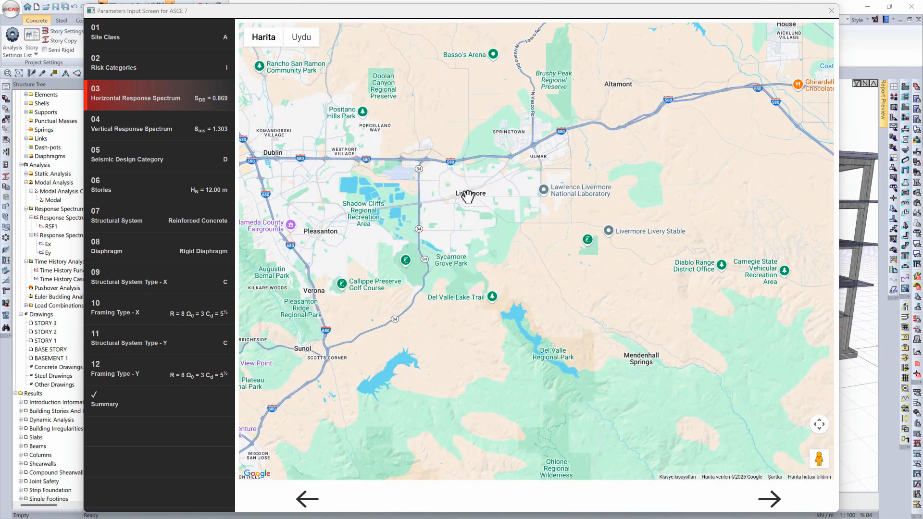
left_click(468, 196)
left_click(533, 272)
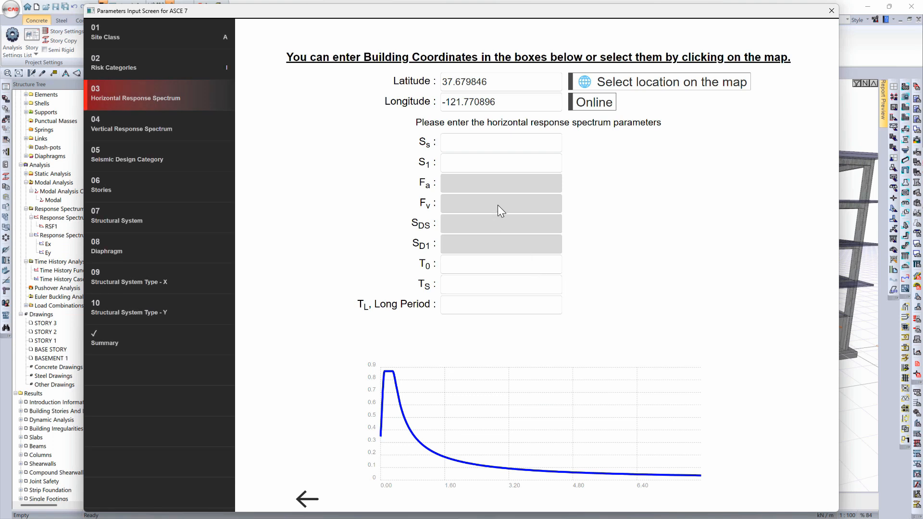
left_click(590, 110)
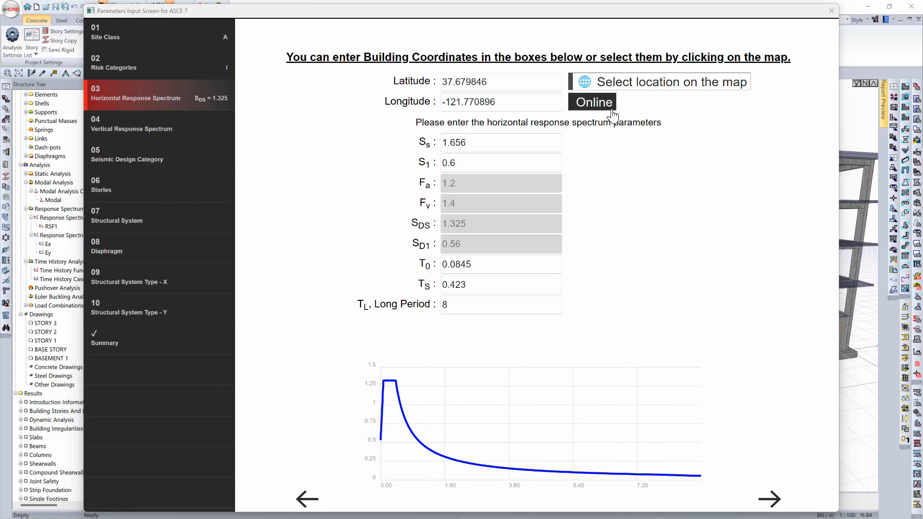
Accept the vertical spectrum parameters and seismic design category, and confirm the existing story settings
left_click(769, 500)
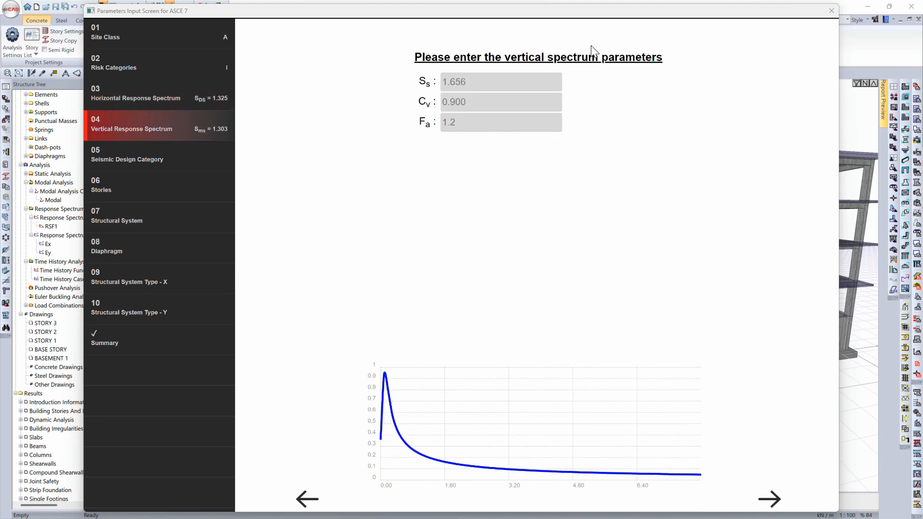
left_click(771, 501)
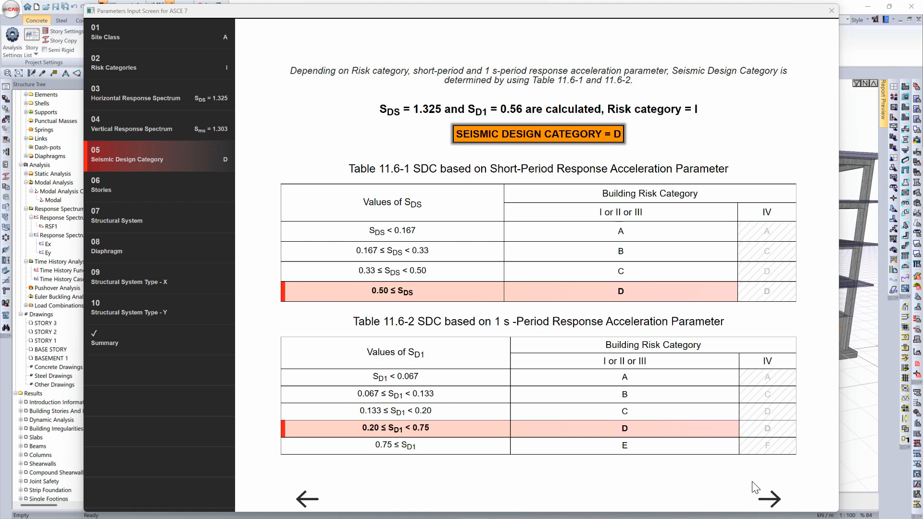
left_click(769, 500)
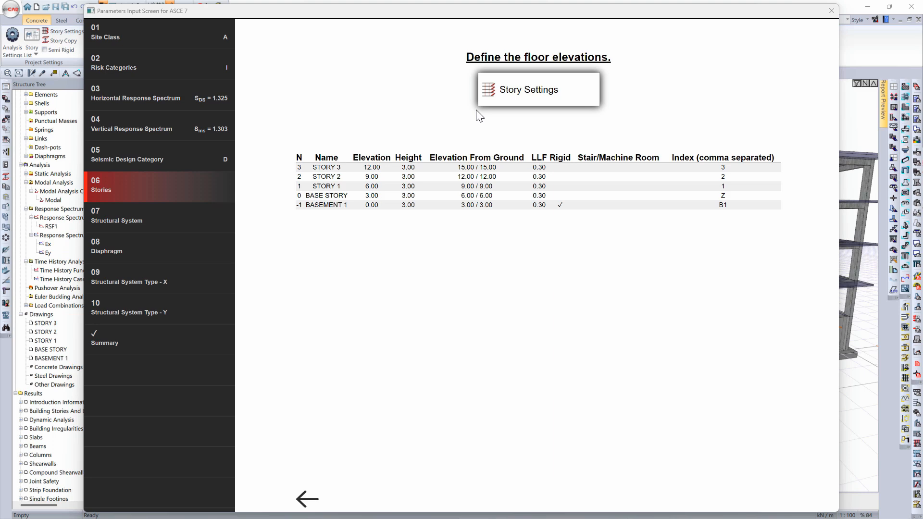
left_click(529, 96)
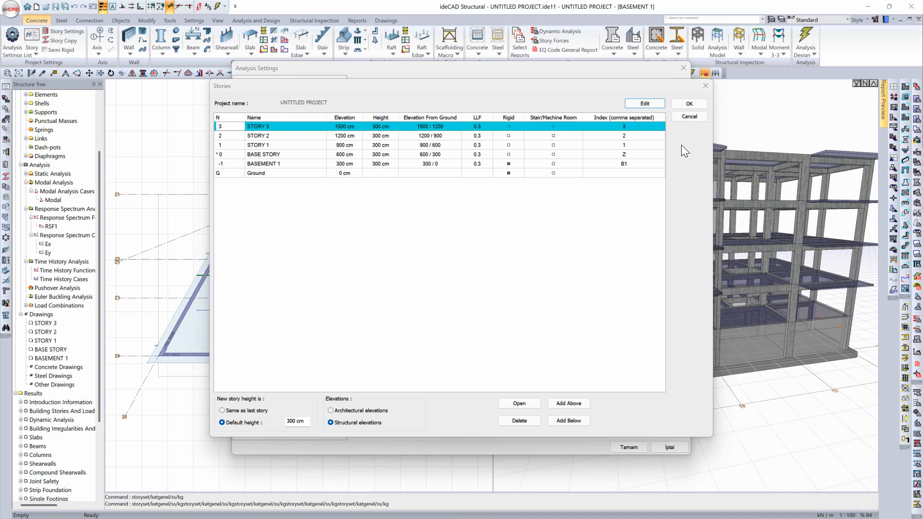
left_click(691, 108)
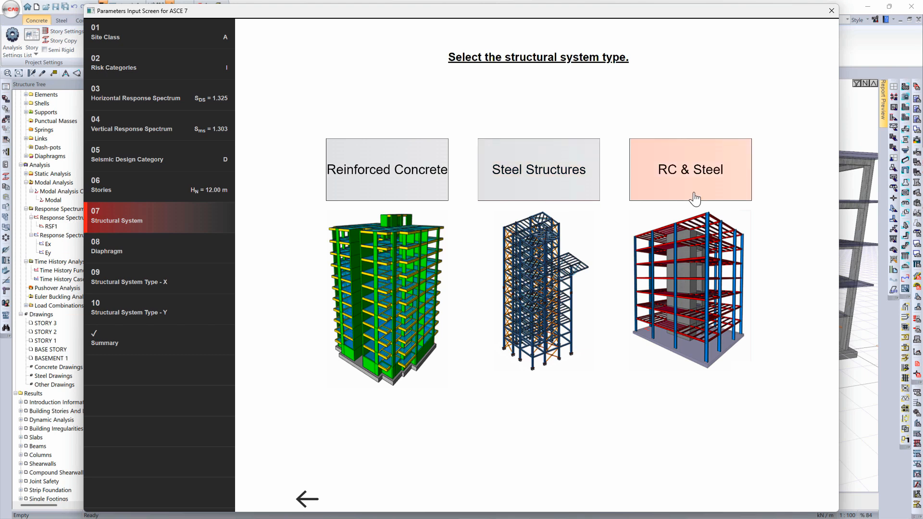
Choose Reinforced Concrete as the structural system and Semi rigid diaphragm as the diaphragm modelling type
left_click(428, 194)
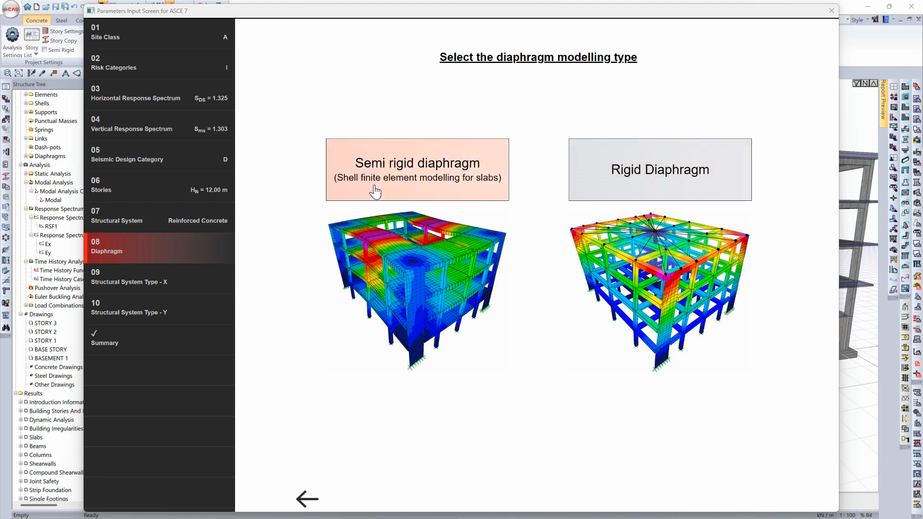
left_click(418, 260)
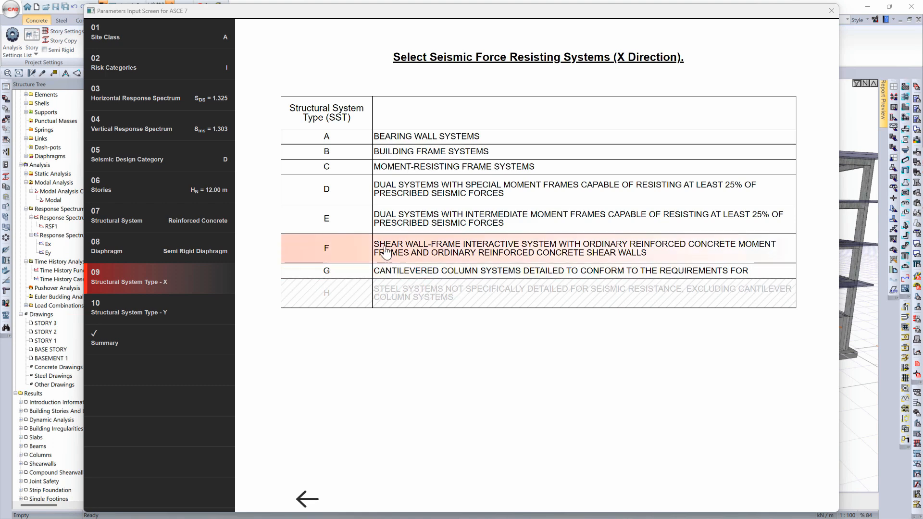
Assign dual system type E with E2 special reinforced concrete shearwall framing in X and Y, and apply the ASCE parameters to the project
left_click(457, 222)
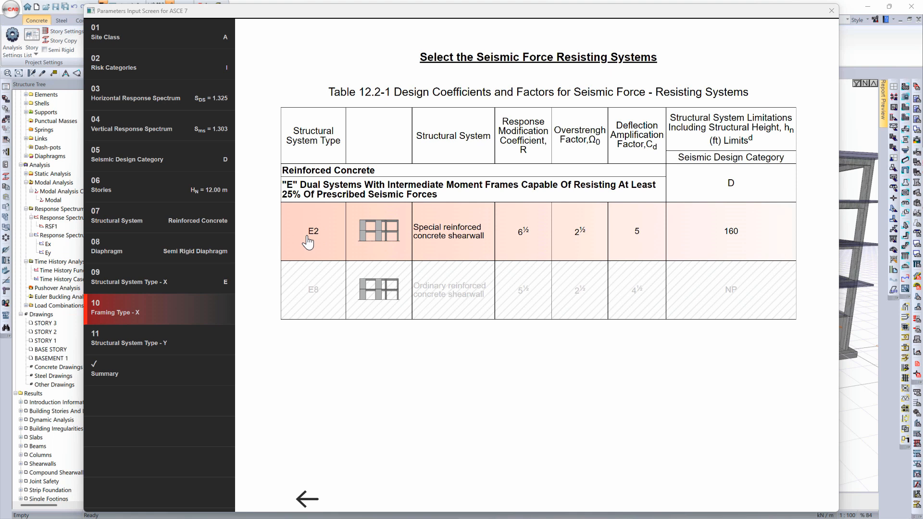
left_click(718, 239)
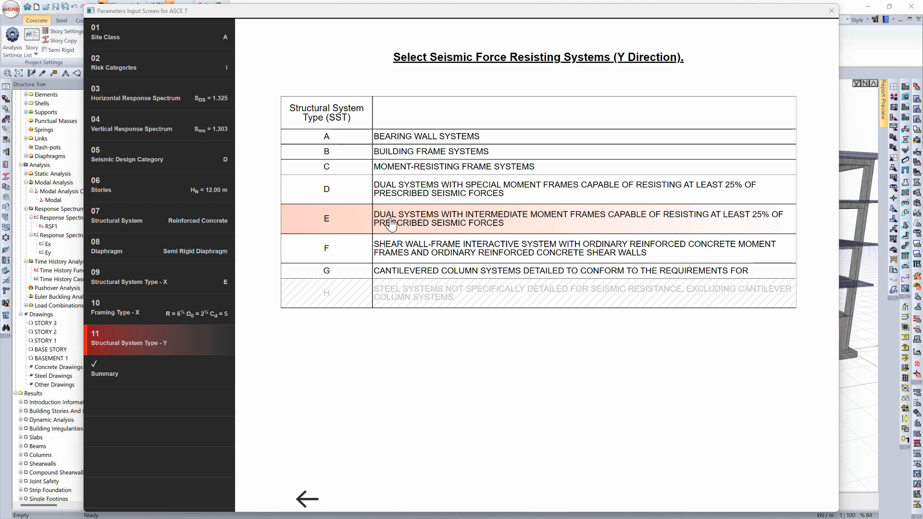
left_click(428, 225)
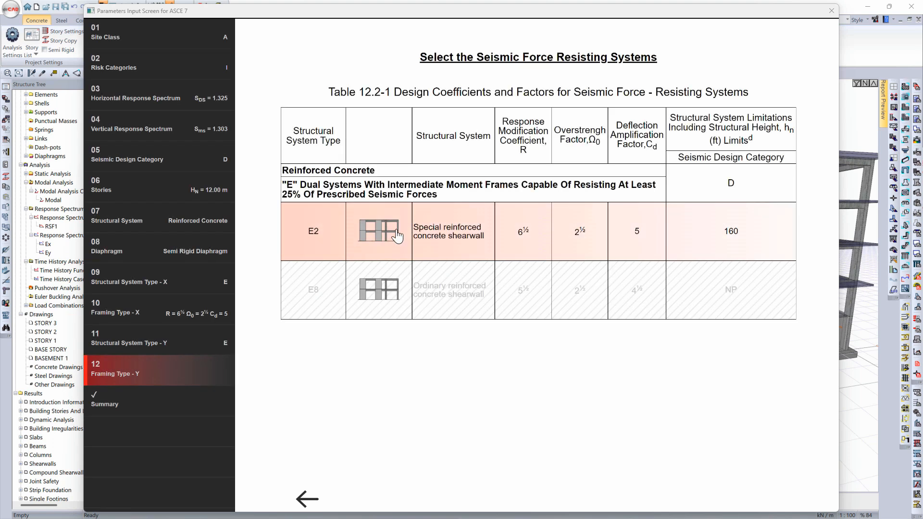
left_click(397, 235)
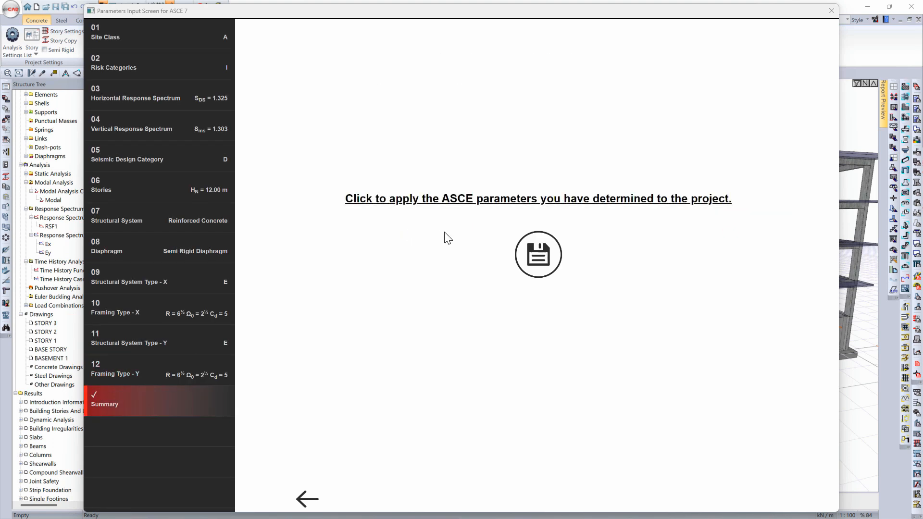
left_click(530, 255)
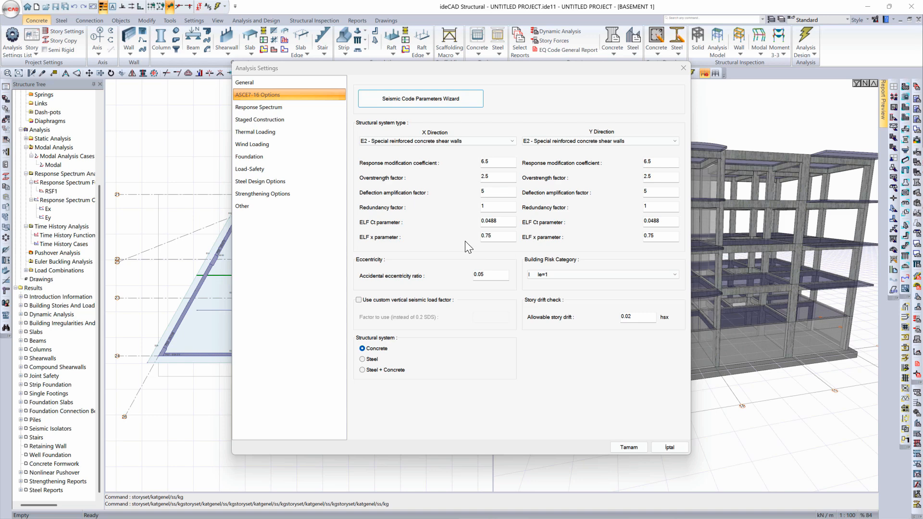
Review the response spectrum and staged construction settings, briefly enabling nonlinear staged construction to inspect its options
left_click(294, 110)
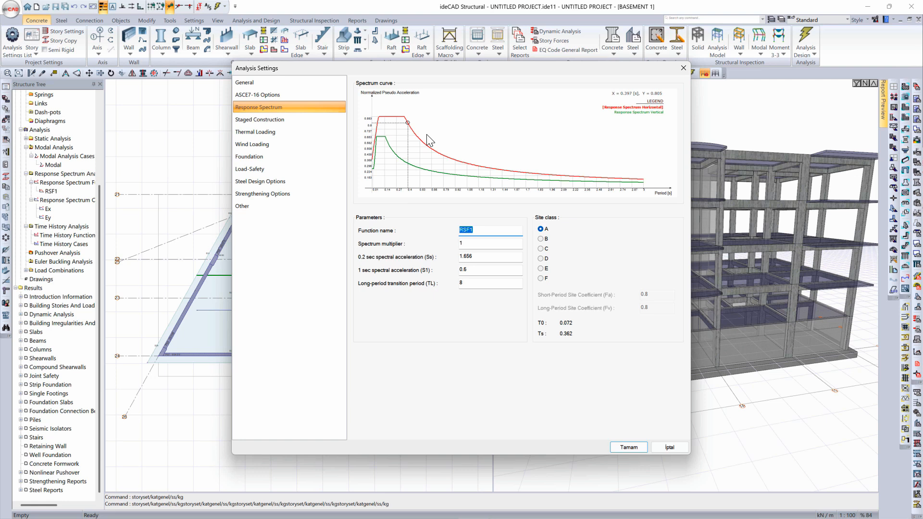
left_click(275, 119)
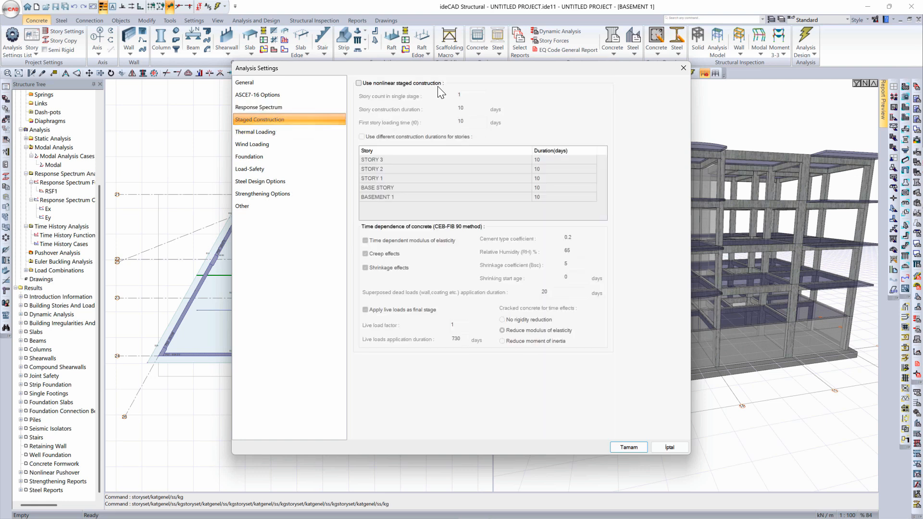
left_click(359, 84)
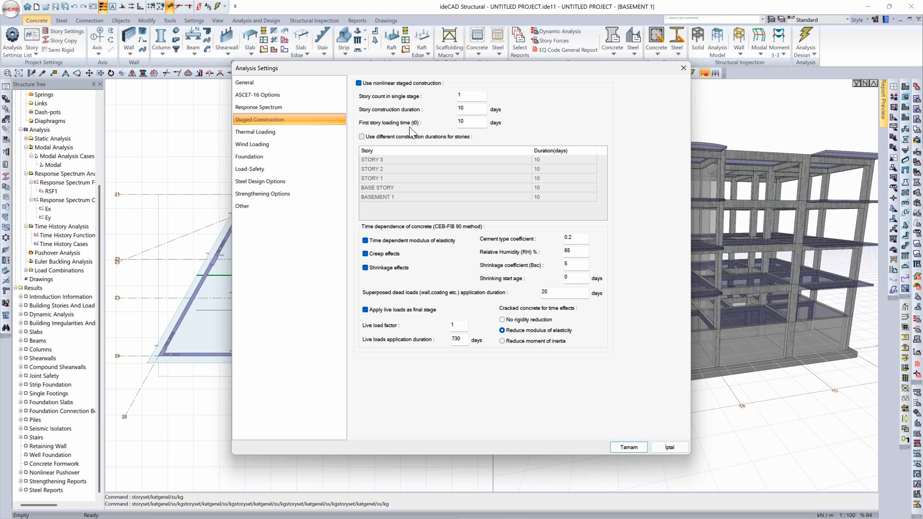
left_click(359, 83)
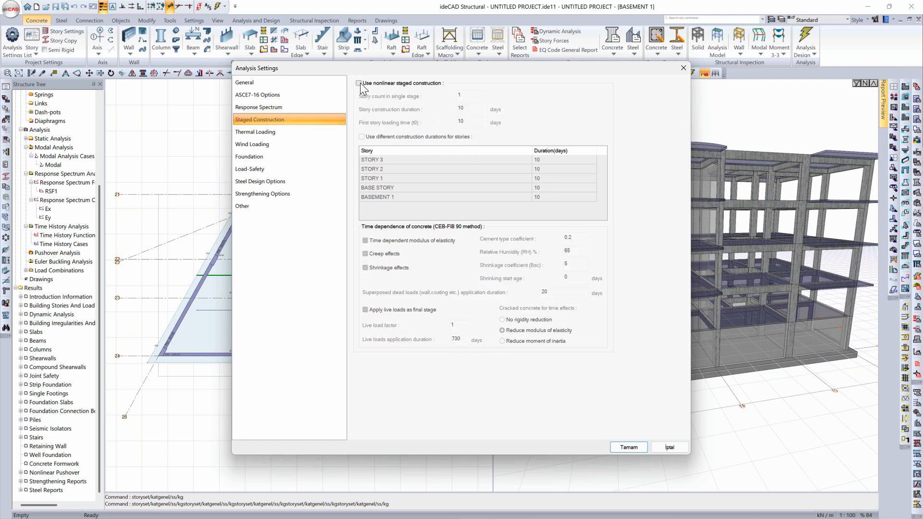
Examine the thermal loading settings, trying per-story temperature differences and returning to a single difference for the whole structure
left_click(292, 129)
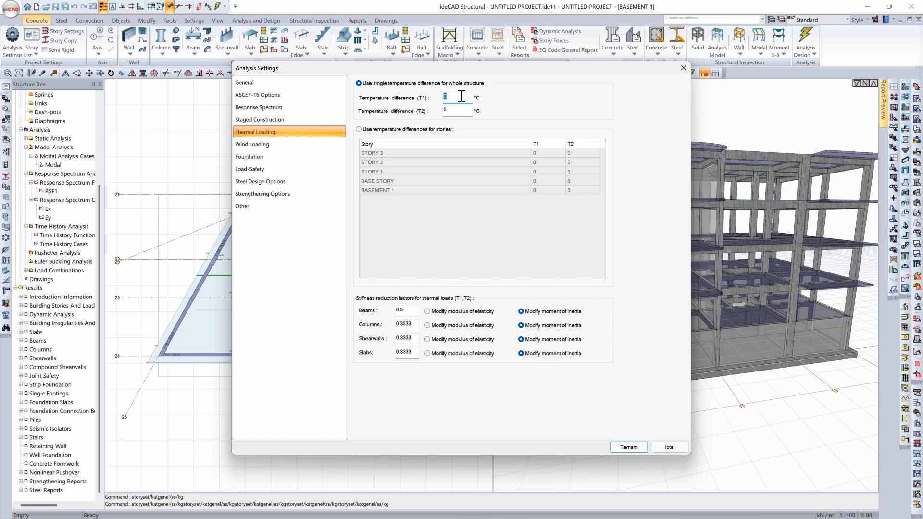
left_click(457, 111)
left_click(369, 130)
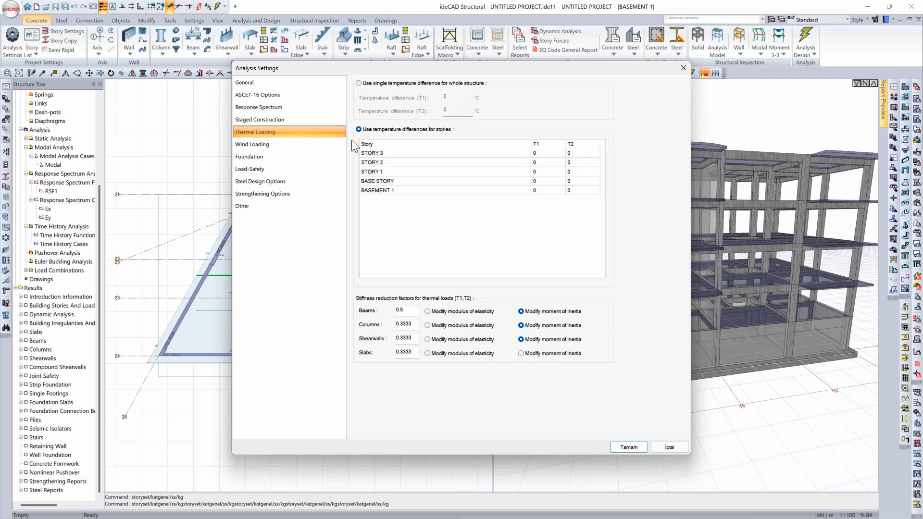
left_click(359, 83)
Review the wind loading options and the foundation soil, ground safety and raft connection settings
left_click(321, 144)
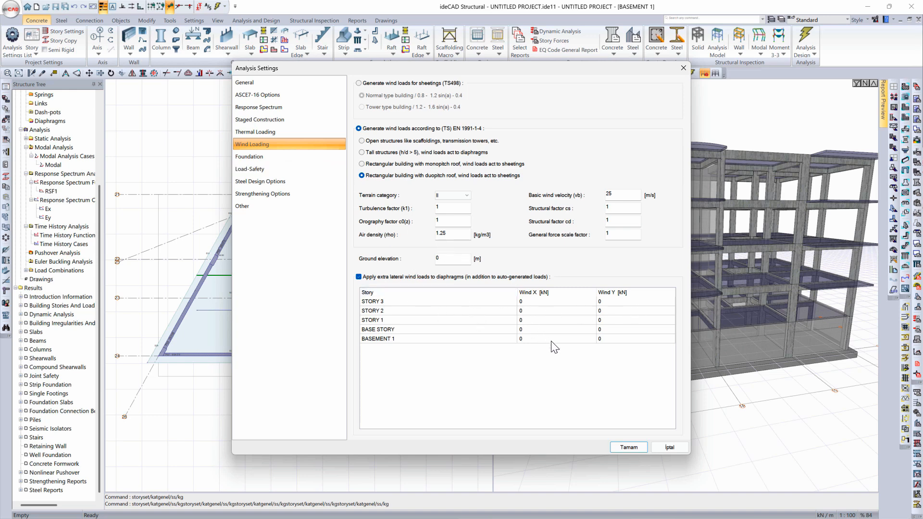
left_click(302, 158)
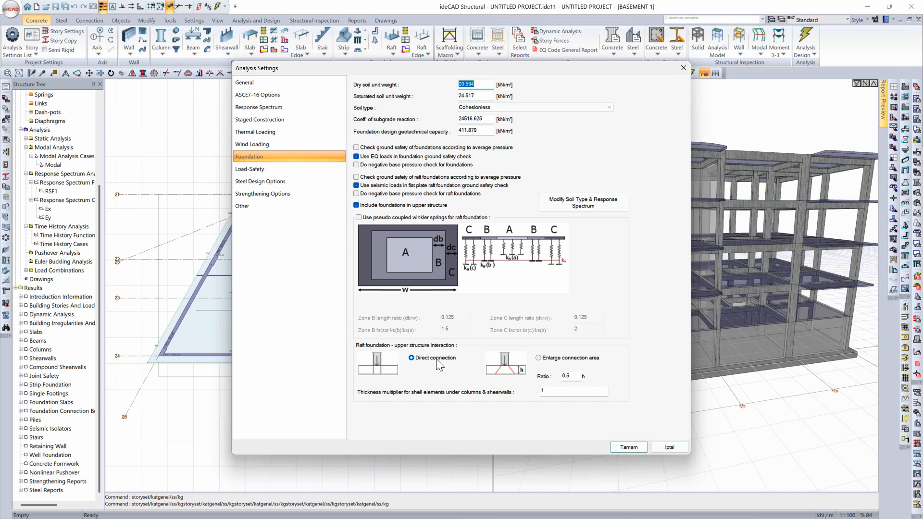
Review the load-safety factors, the steel bolt and weld analysis methods, and the strengthening options in the analysis settings
left_click(298, 169)
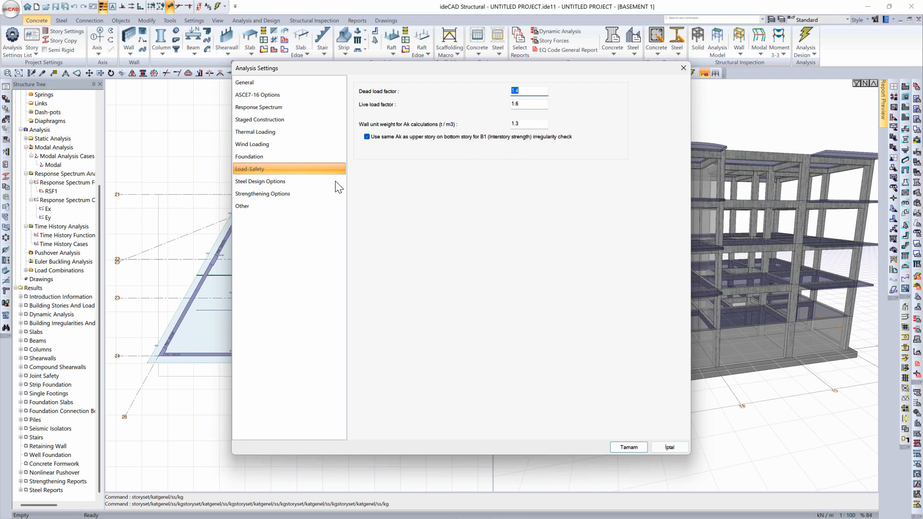
left_click(318, 182)
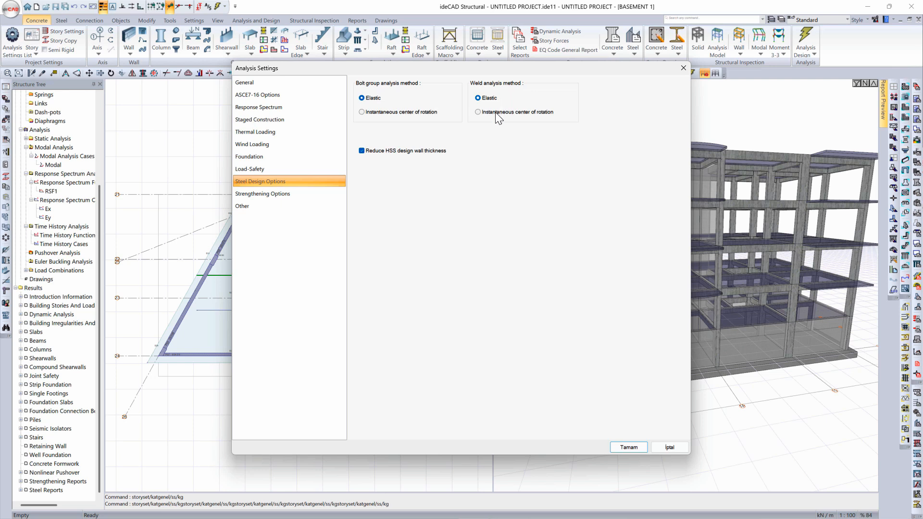
left_click(320, 193)
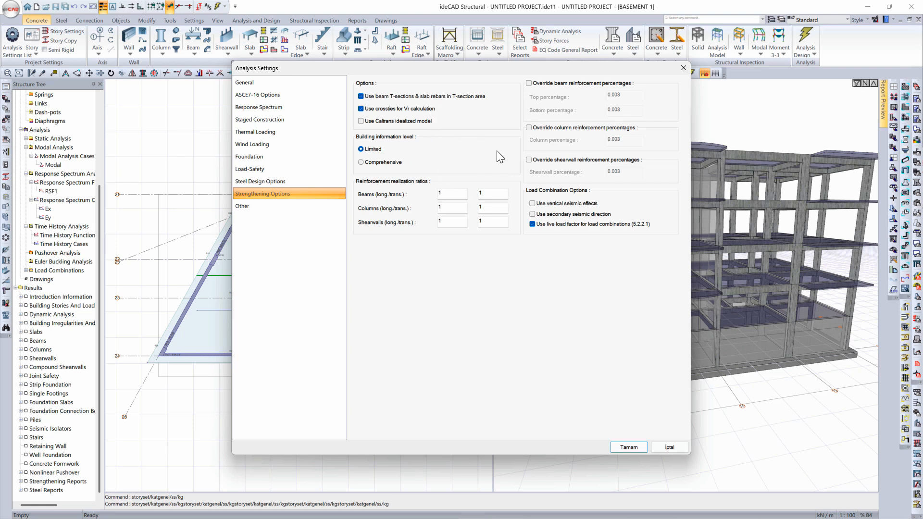
Check the object naming, material naming and environmental exposure class options, and confirm the analysis settings
left_click(342, 204)
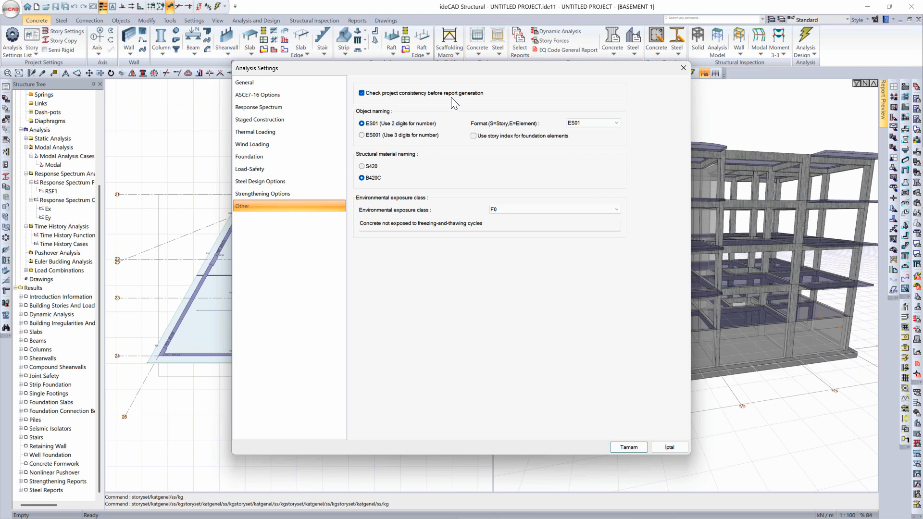
left_click(525, 210)
left_click(525, 210)
left_click(628, 447)
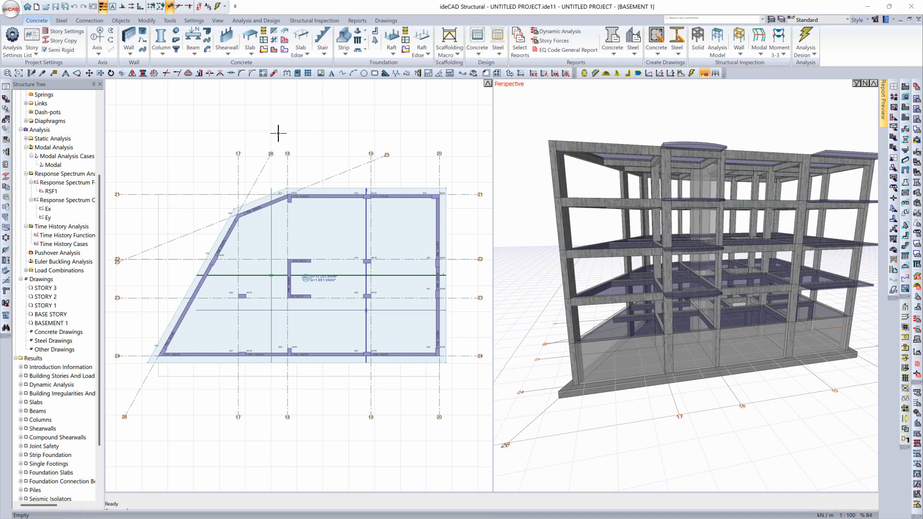
Open the rebar selection settings and inspect which bar sizes are allowed for column major, minor and stirrup reinforcement
left_click(277, 23)
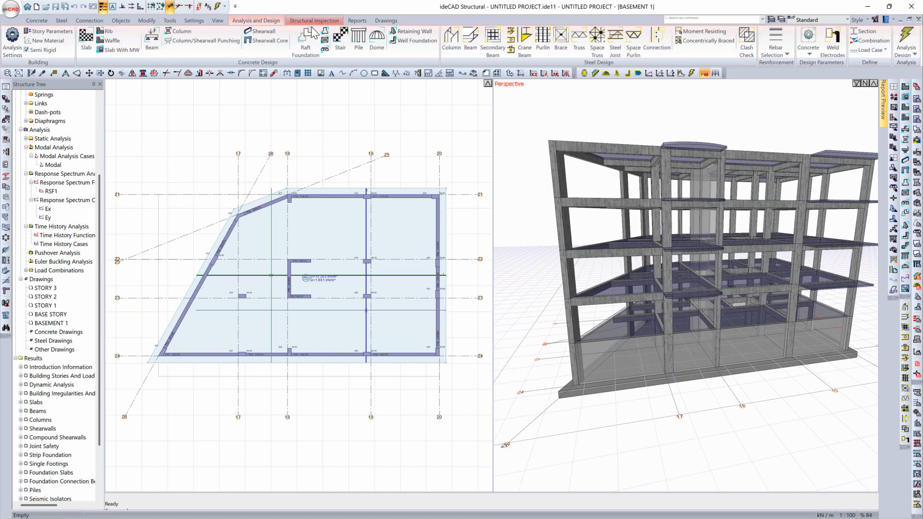
left_click(779, 38)
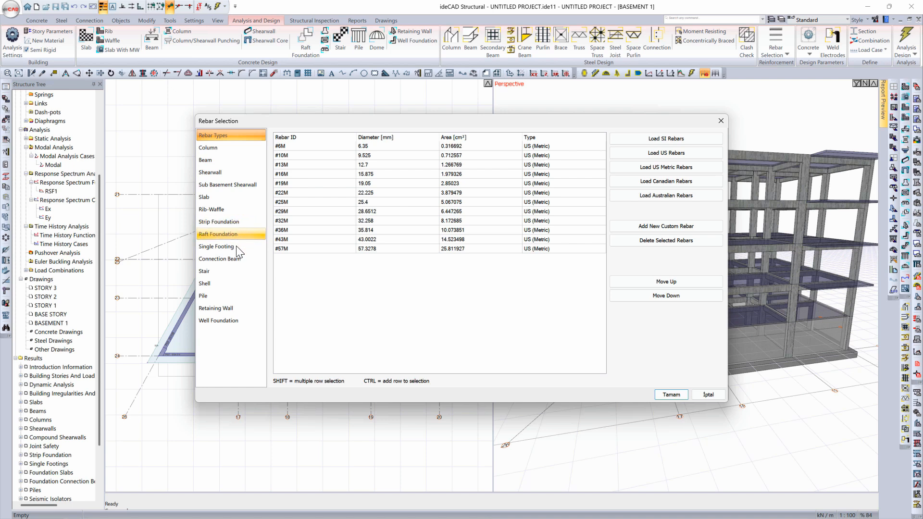
left_click(215, 150)
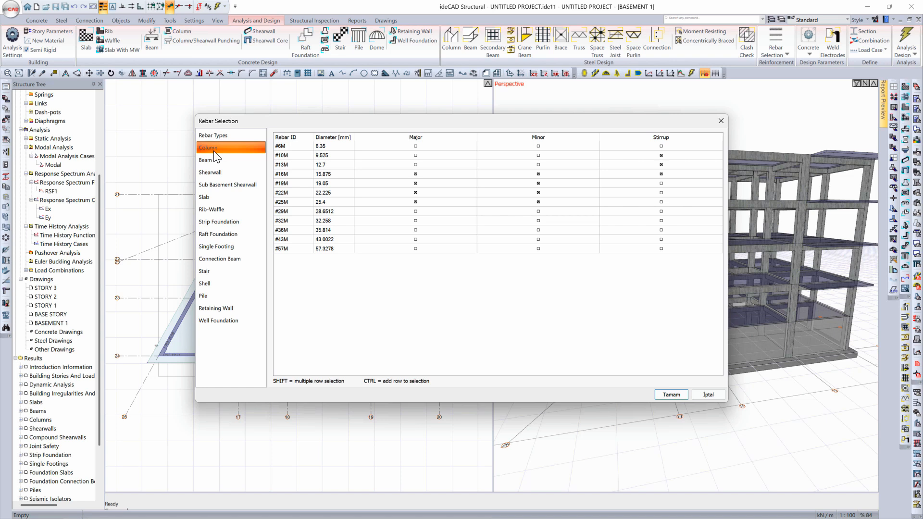
Try allowing the #29M bar for column major and minor reinforcement, and disable it again
left_click(416, 211)
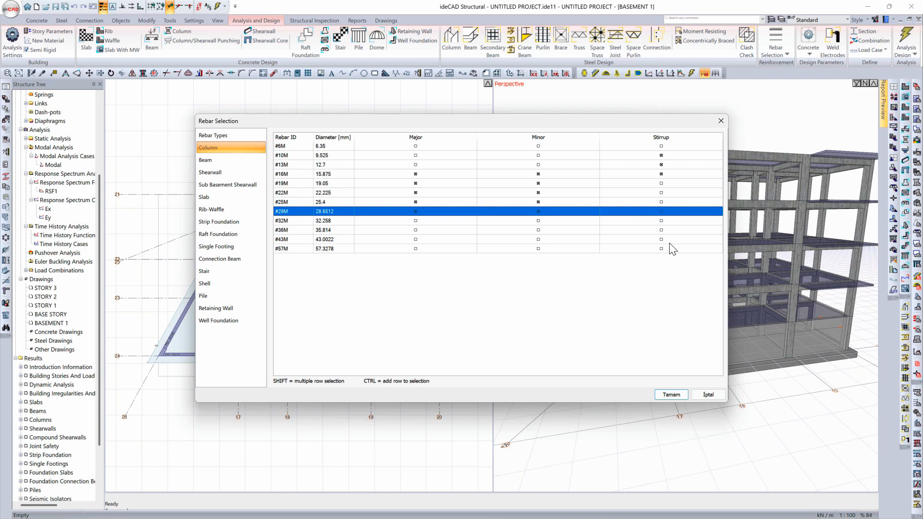
left_click(642, 264)
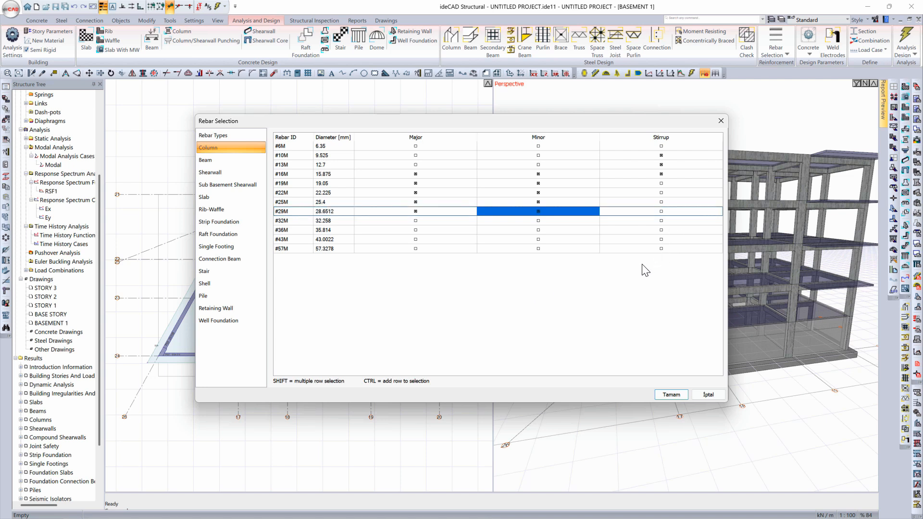
left_click(416, 213)
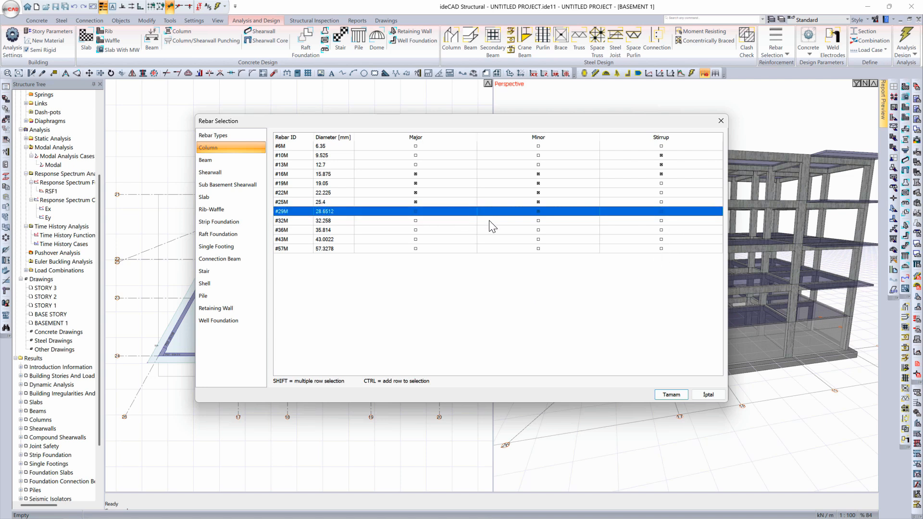
left_click(597, 294)
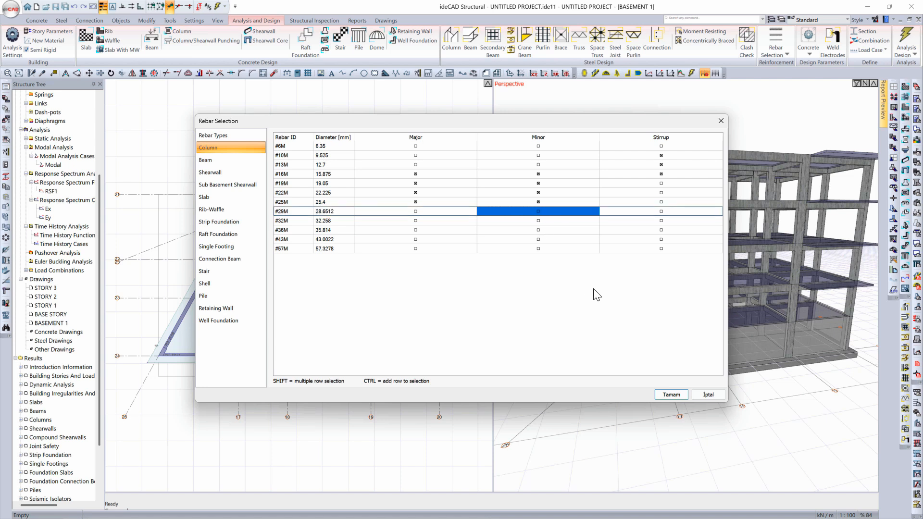
Inspect the rebar types list and the type choices for a custom rebar without adding one, and accept the rebar selection
left_click(228, 137)
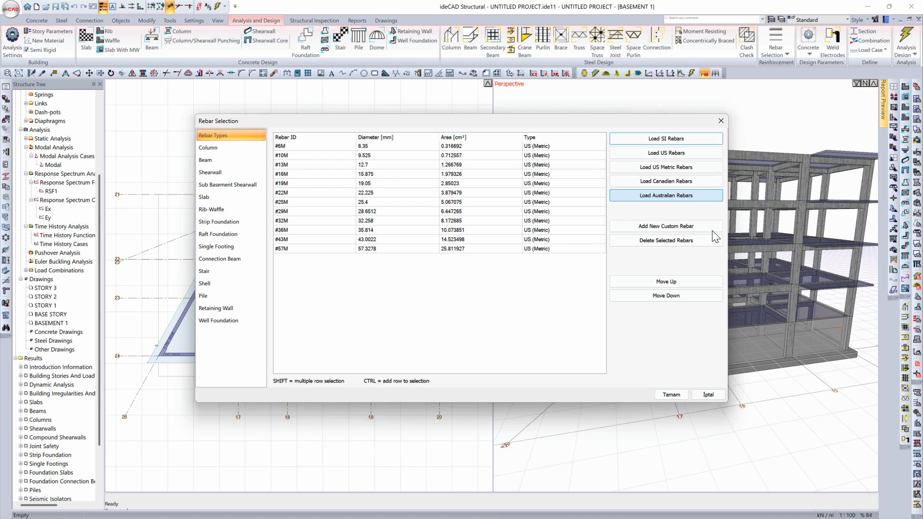
left_click(648, 228)
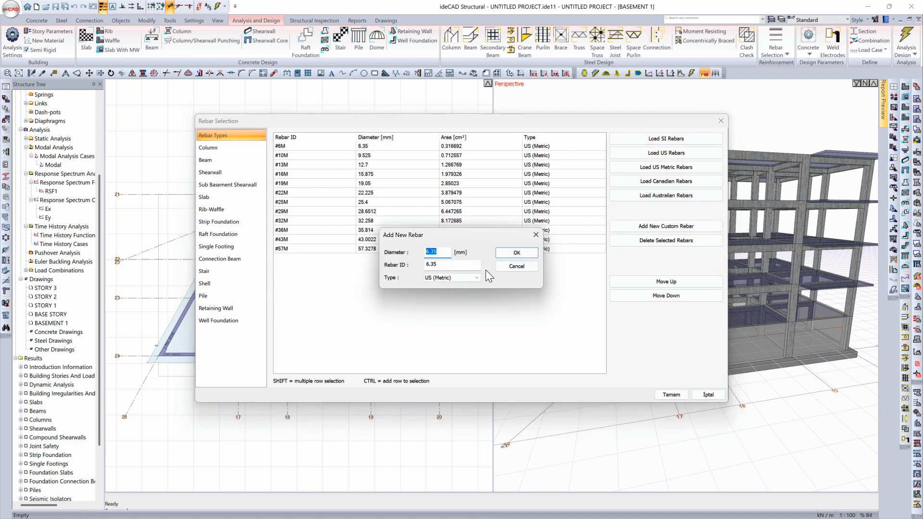
left_click(478, 277)
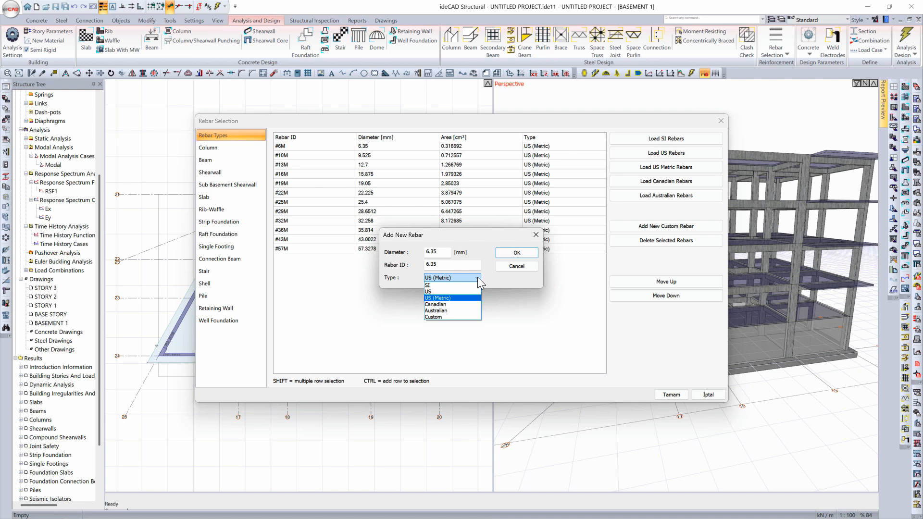
left_click(478, 277)
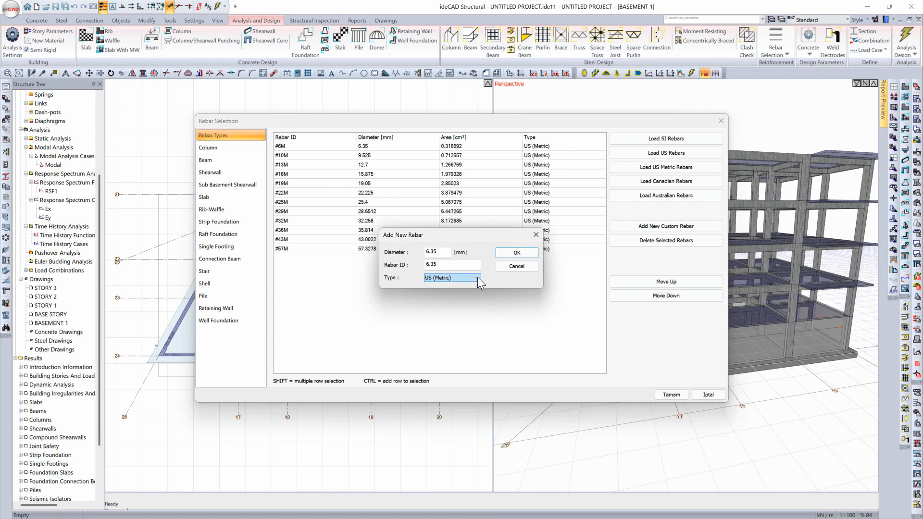
left_click(524, 267)
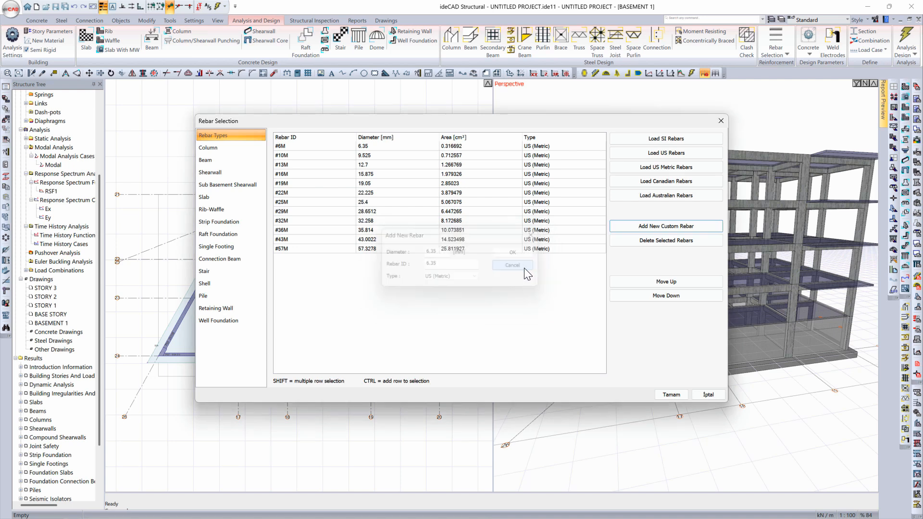
left_click(321, 222)
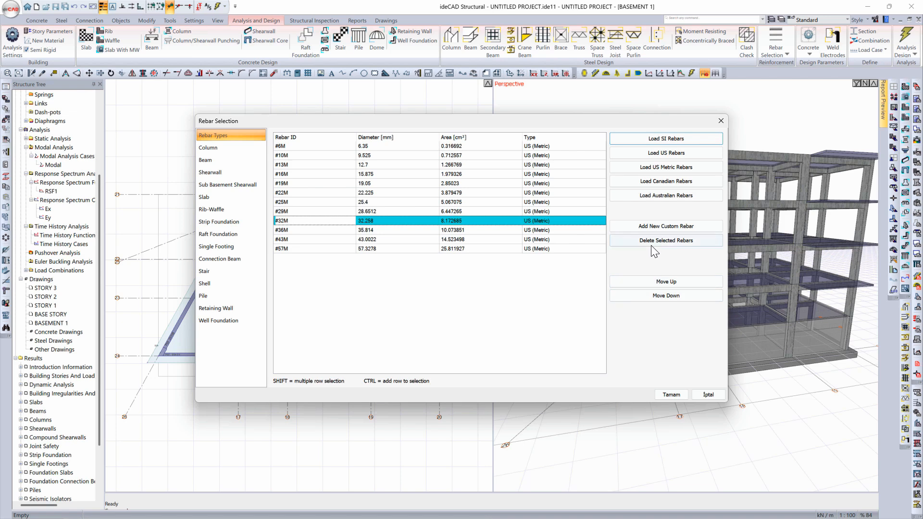
left_click(672, 395)
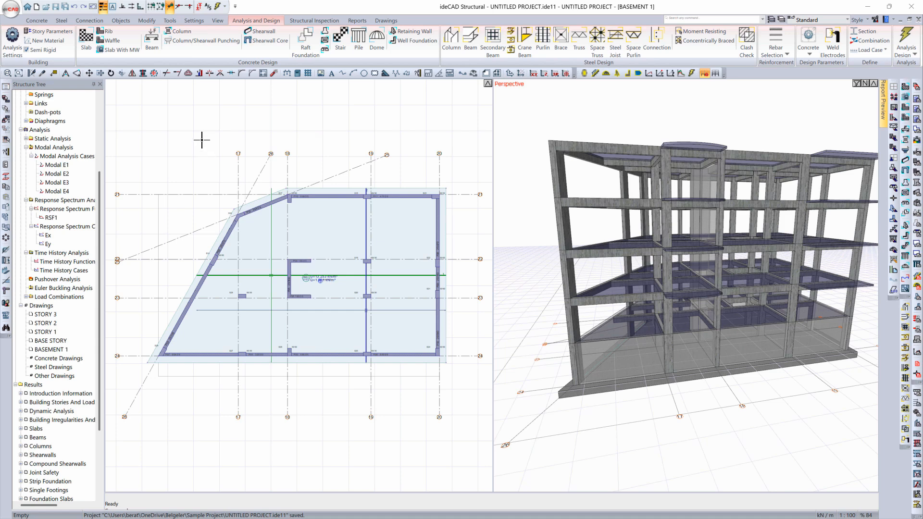
Save a copy of the project as Sample in the Sample Project folder, and save the renamed project again
left_click(11, 10)
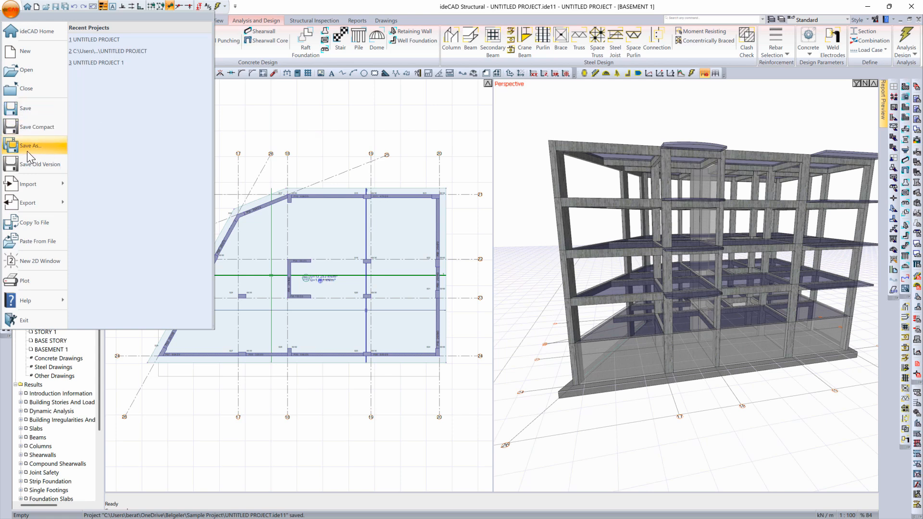
left_click(53, 146)
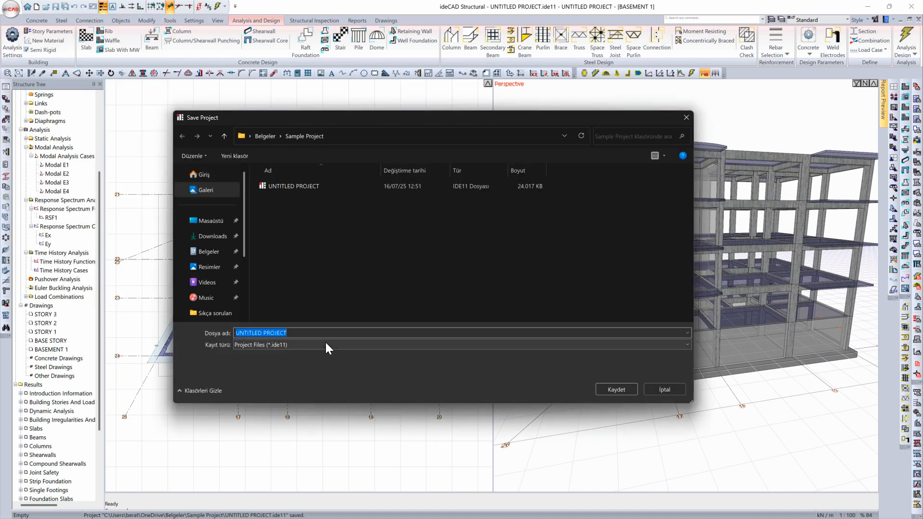
type("Sample")
left_click(622, 391)
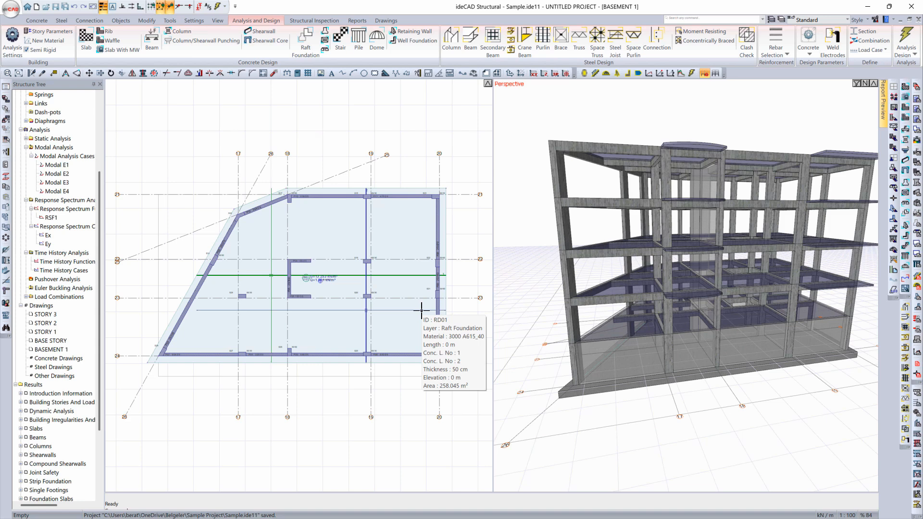
key("ctrl+s")
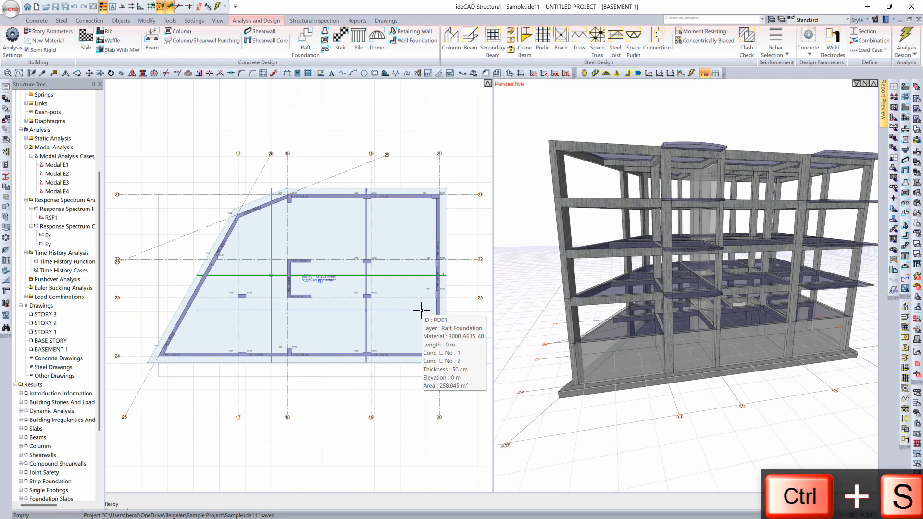